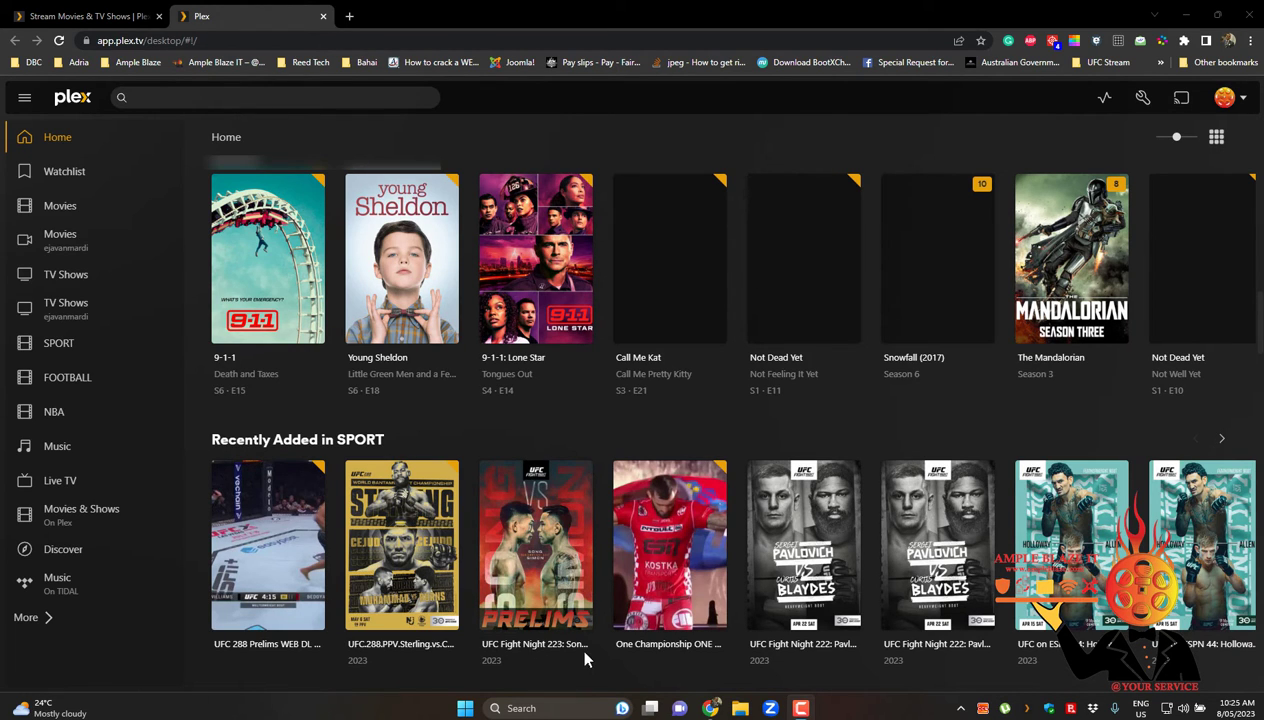
Check the video files behind the UFC Fight Night 223 item in its media details
{"action": "mouse_move", "coordinate": [536, 545]}
{"action": "left_click", "coordinate": [582, 619]}
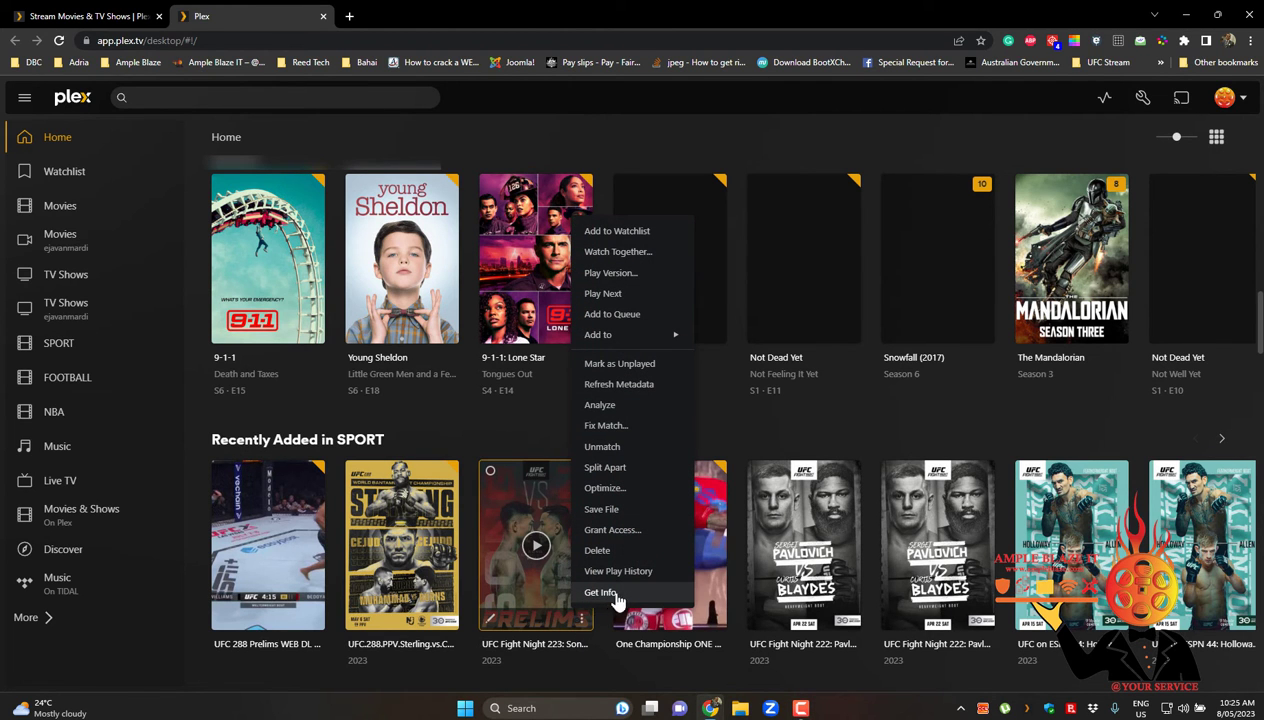
{"action": "left_click", "coordinate": [606, 592]}
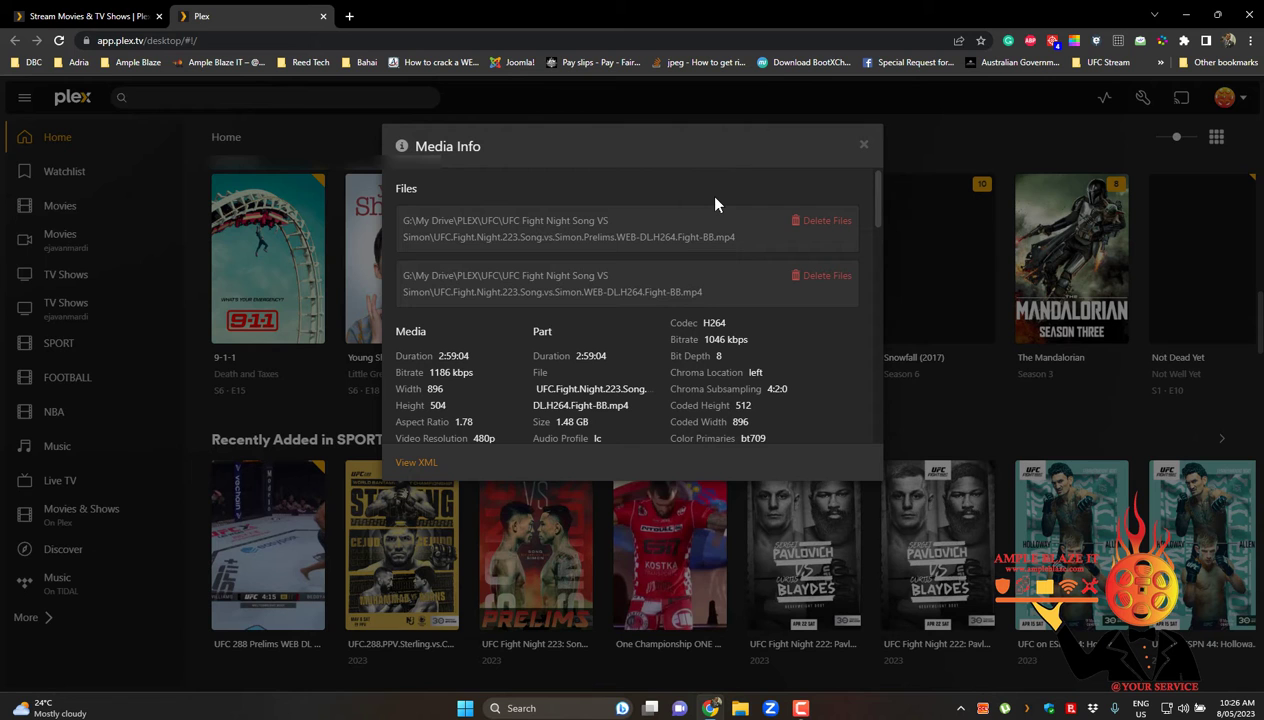
{"action": "left_click", "coordinate": [862, 148]}
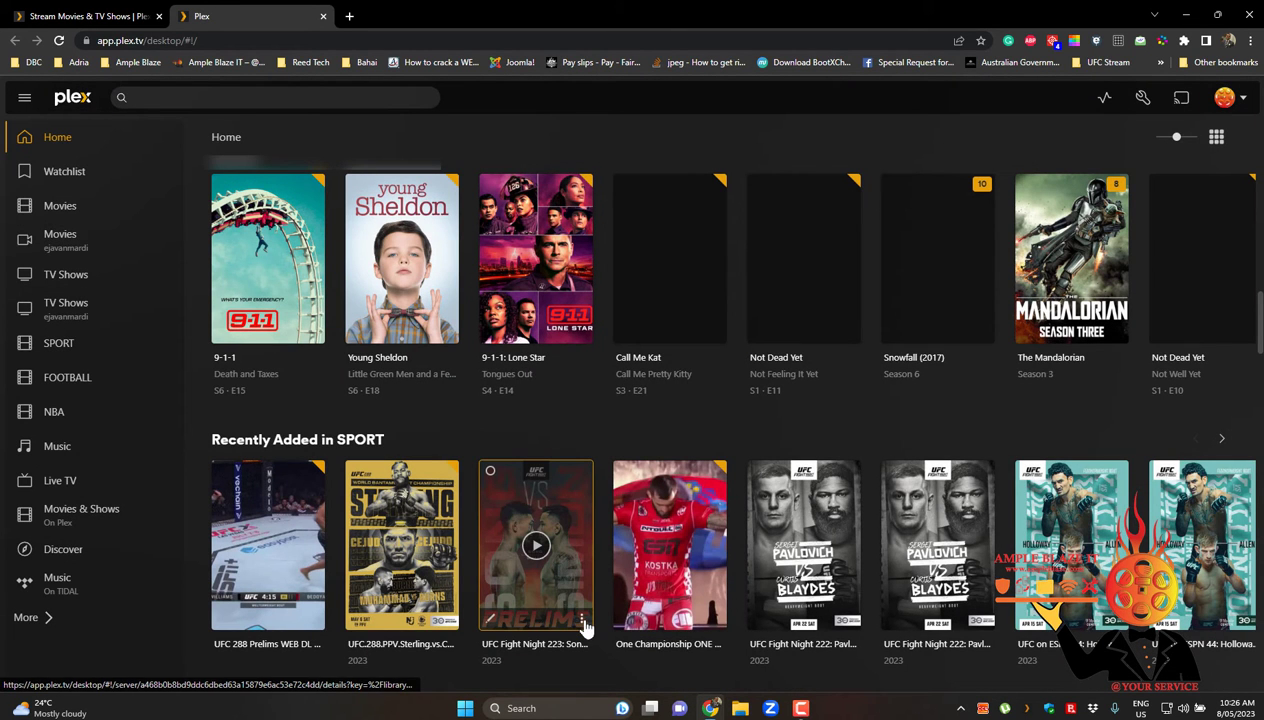
Apply Split Apart to UFC Fight Night 223 and confirm with Yes
{"action": "left_click", "coordinate": [584, 624]}
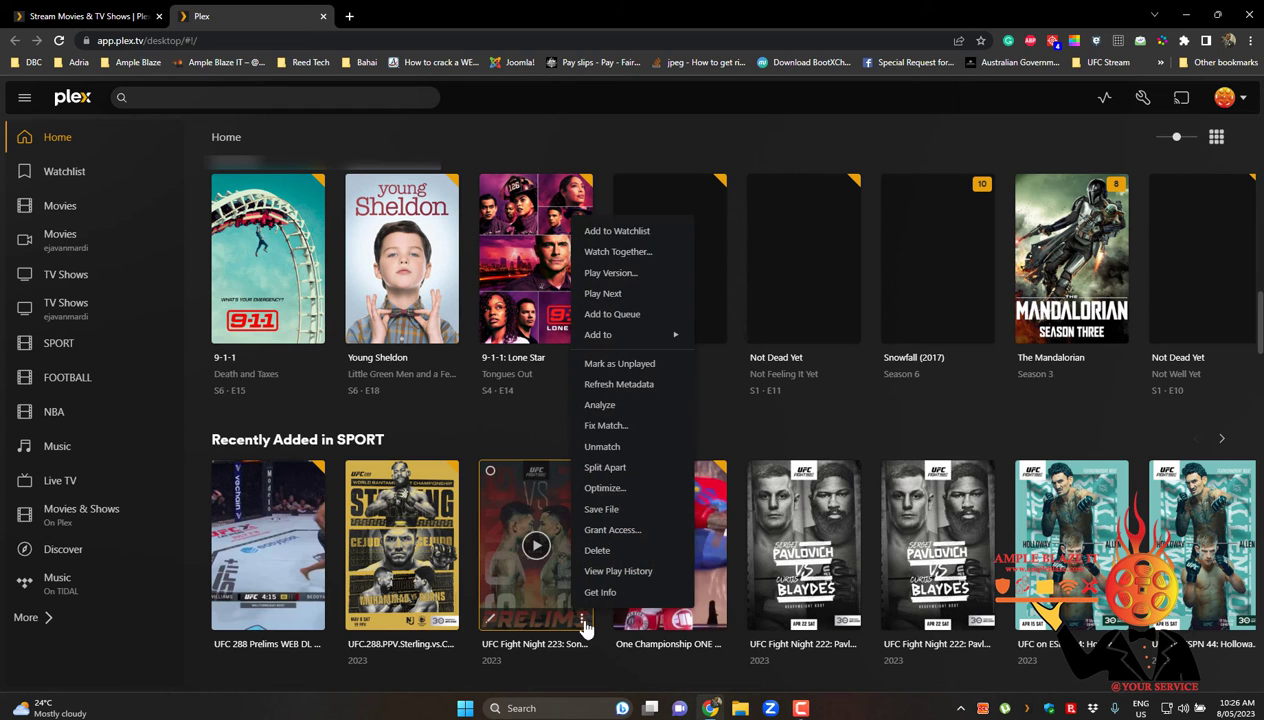
{"action": "left_click", "coordinate": [604, 470]}
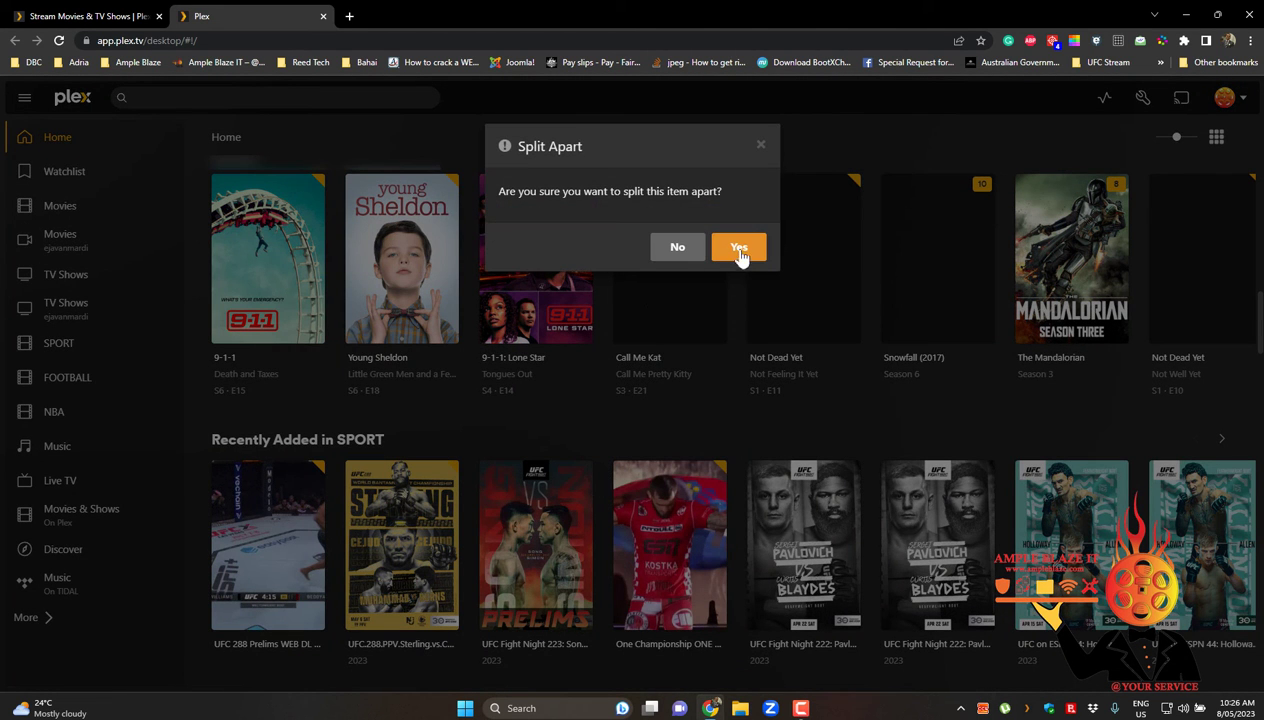
{"action": "left_click", "coordinate": [739, 251]}
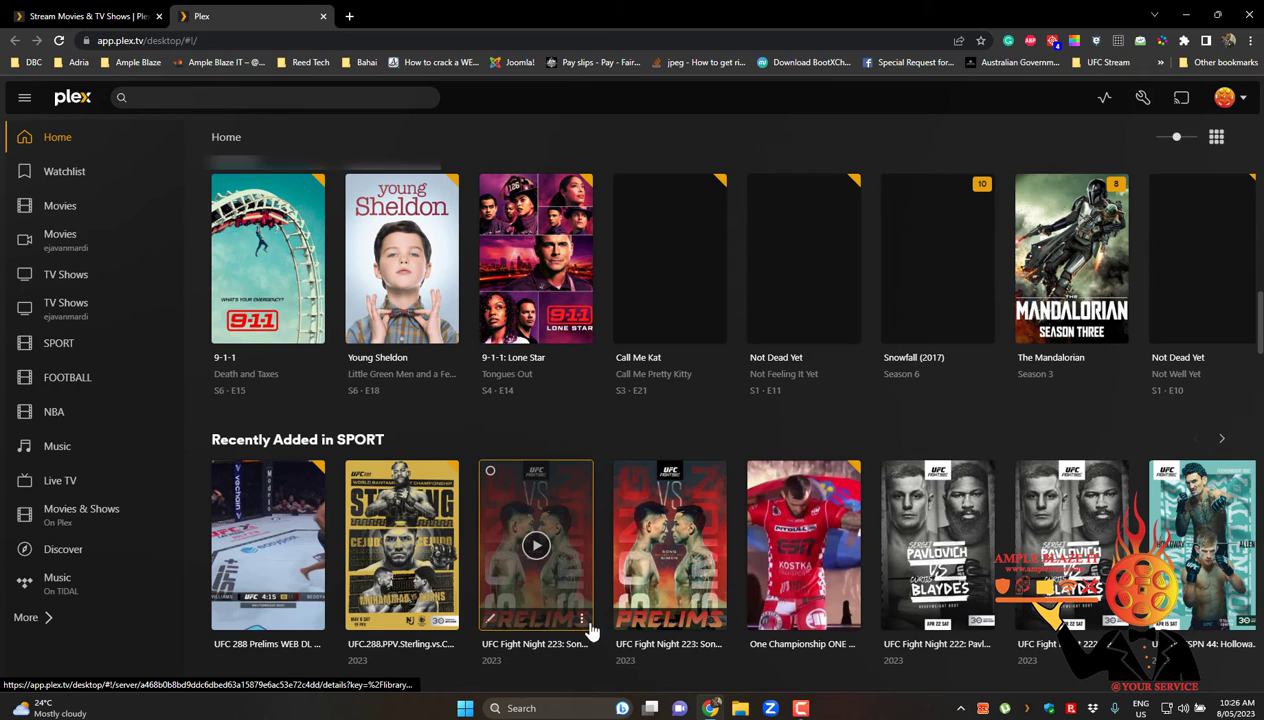
{"action": "mouse_move", "coordinate": [536, 545]}
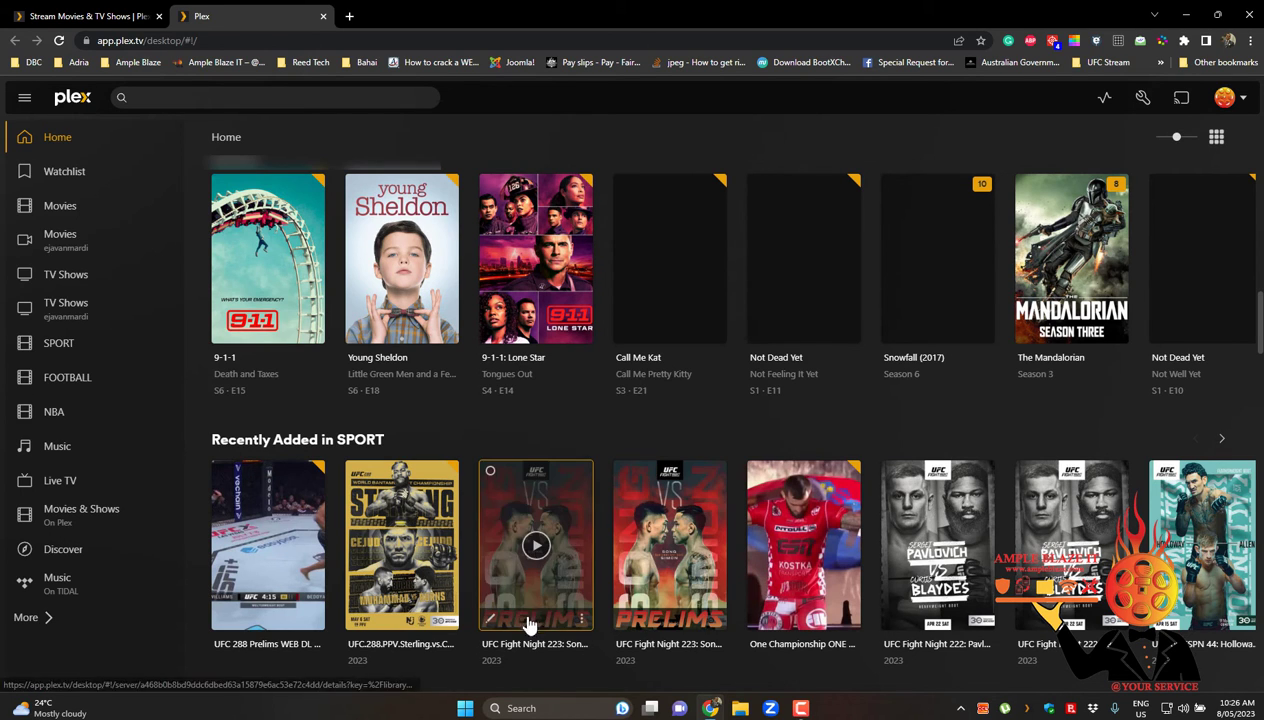
{"action": "left_click", "coordinate": [581, 621]}
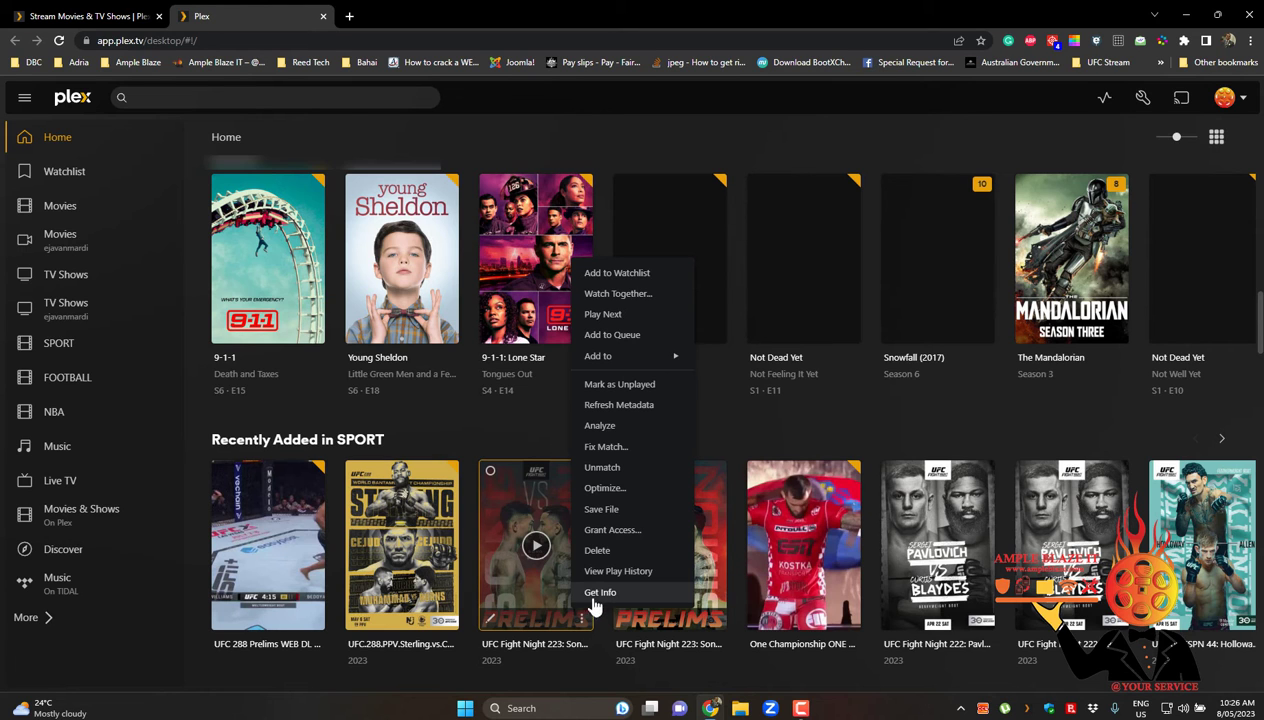
{"action": "left_click", "coordinate": [600, 592]}
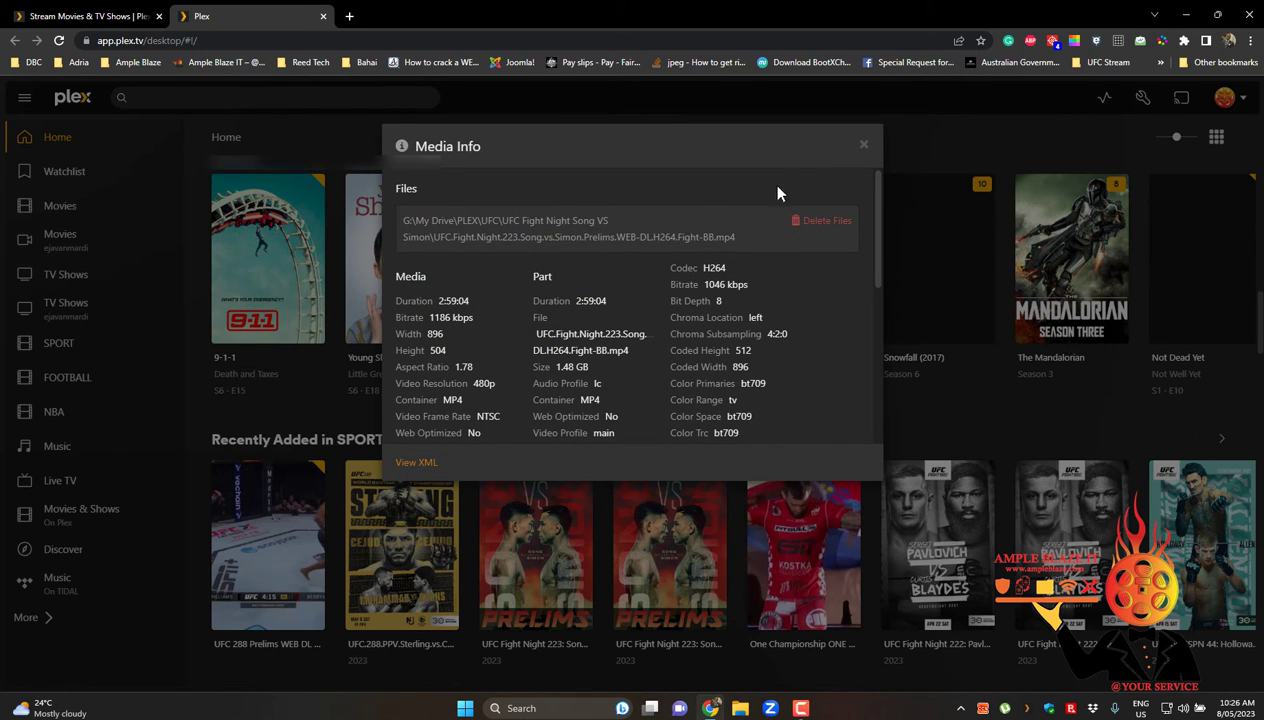
{"action": "left_click", "coordinate": [863, 147]}
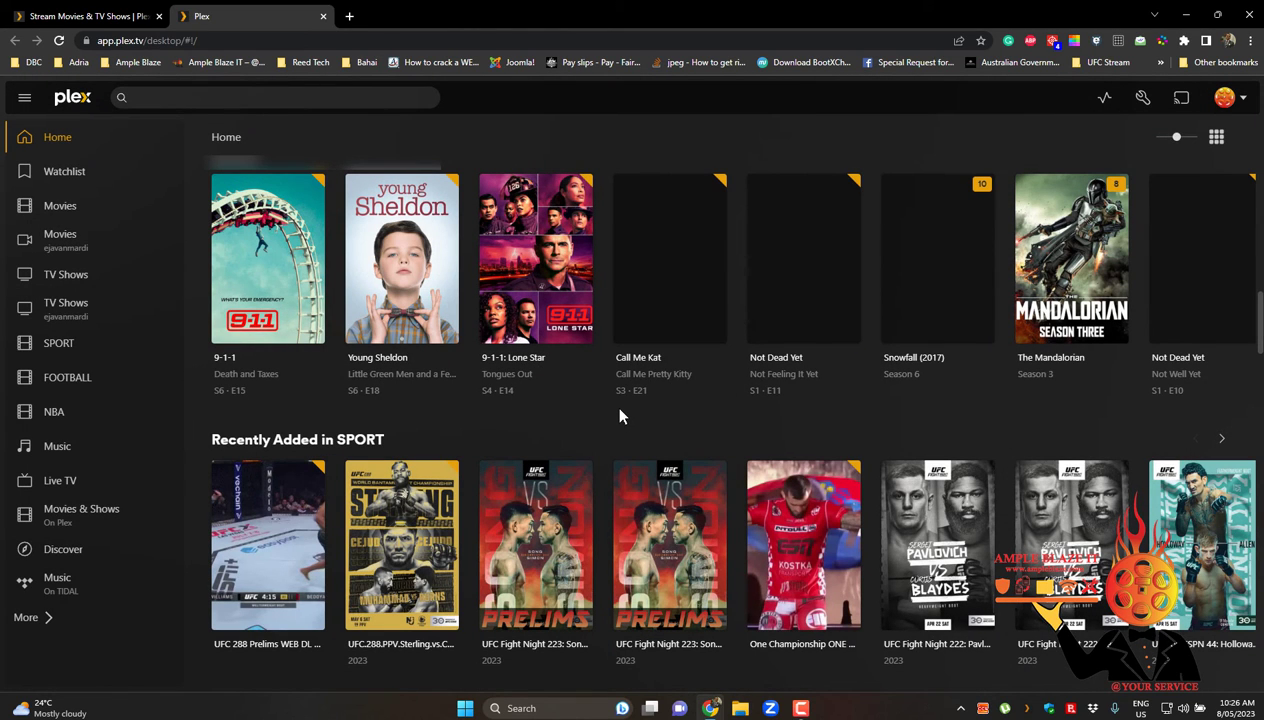